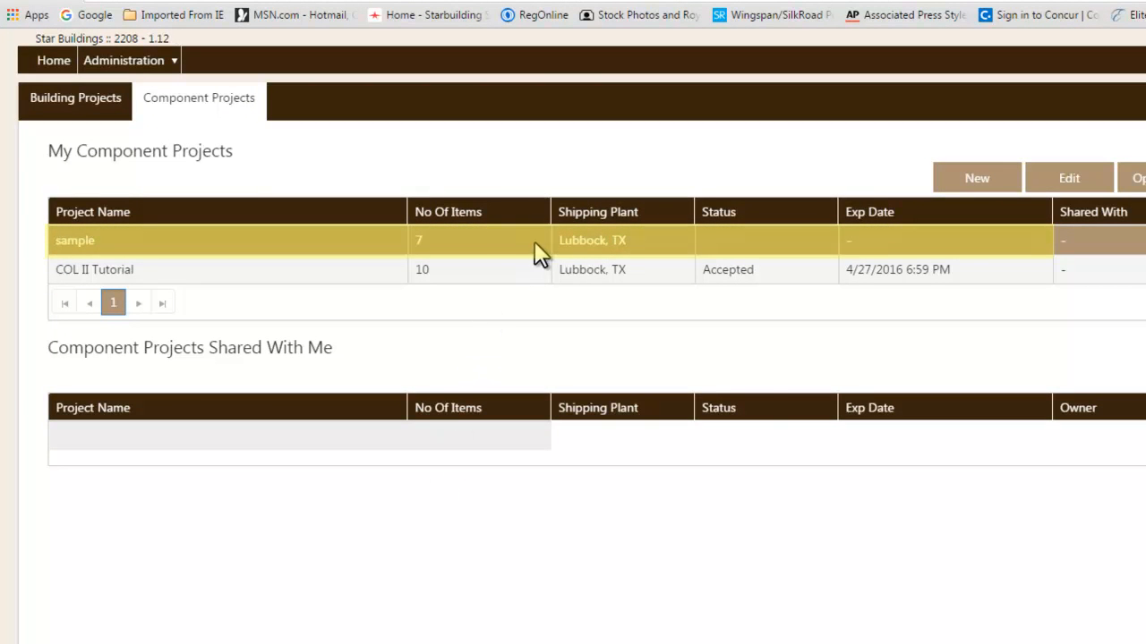
Open the sample component project and proceed from its shopping cart to checkout.
{"action": "double_click", "coordinate": [535, 242]}
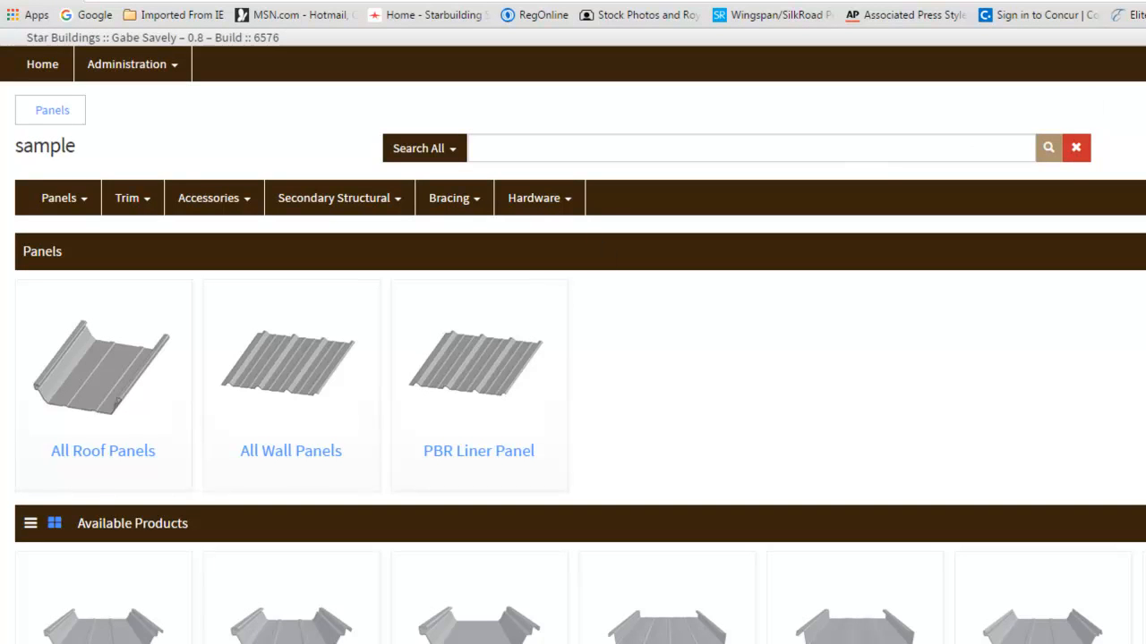
{"action": "left_click", "coordinate": [1142, 148]}
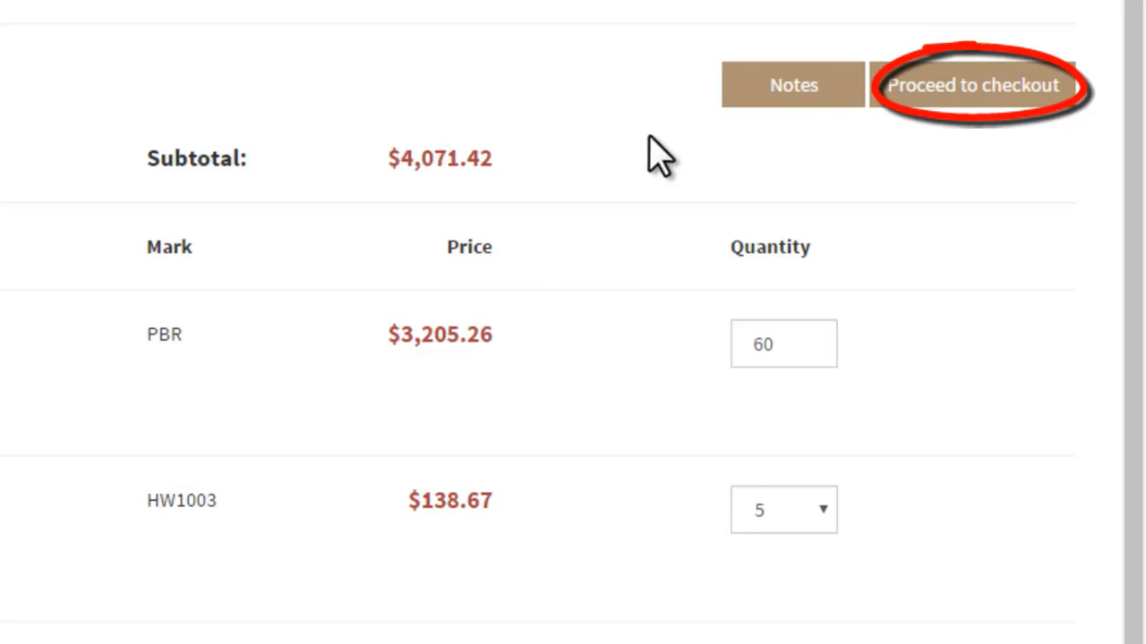
{"action": "left_click", "coordinate": [965, 90]}
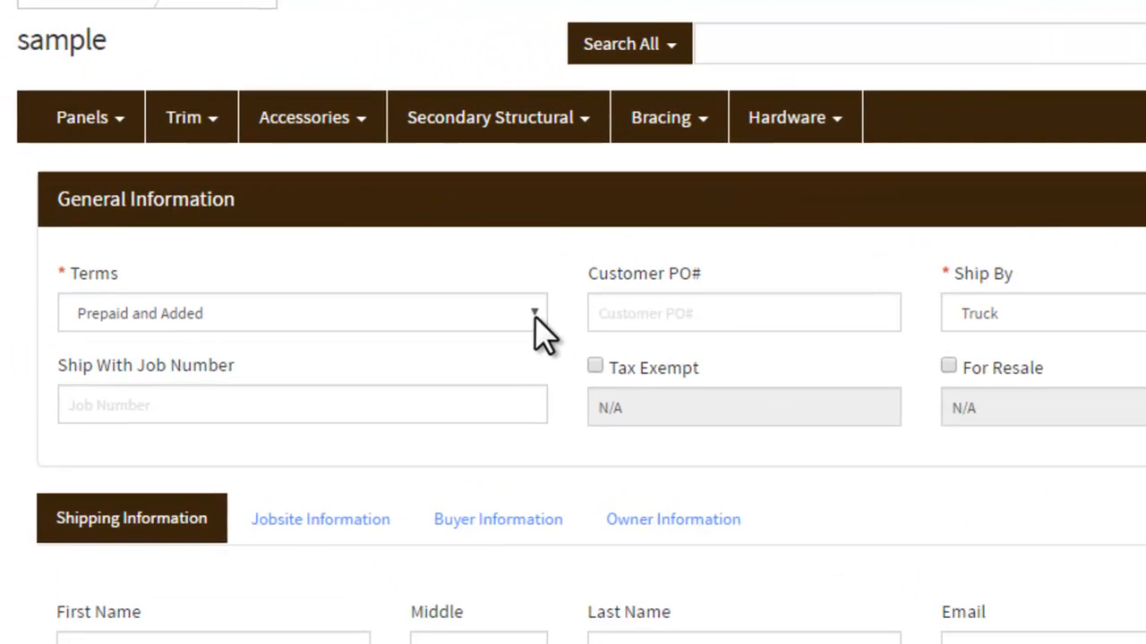
Examine the Terms choices, the Customer PO# field and the Ship By choices in the general information.
{"action": "left_click", "coordinate": [341, 209]}
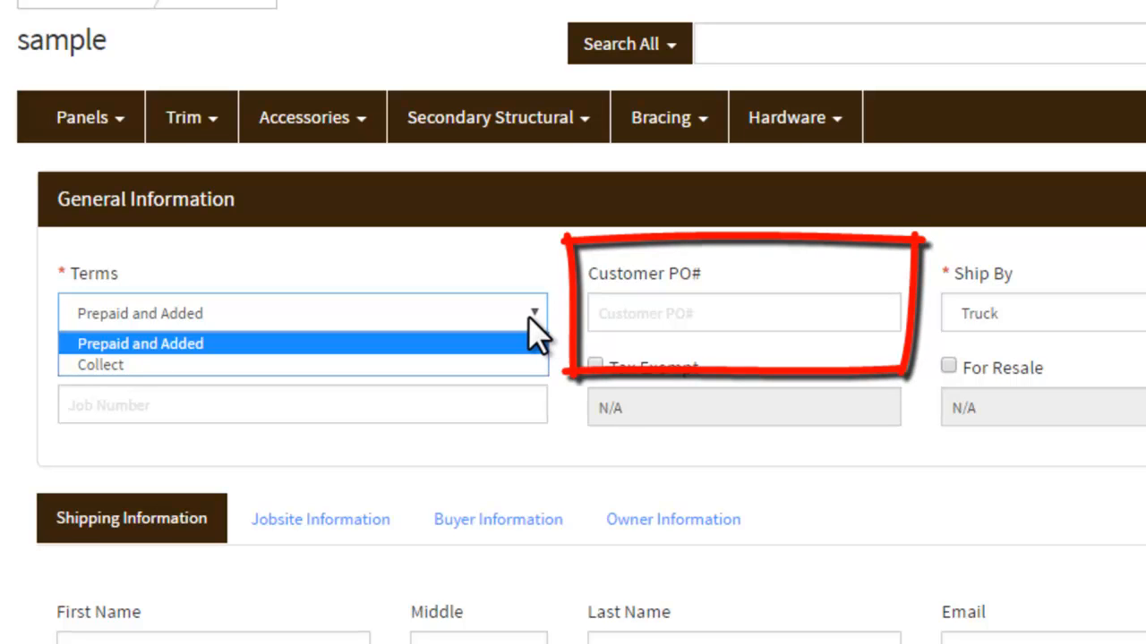
{"action": "left_click", "coordinate": [665, 314]}
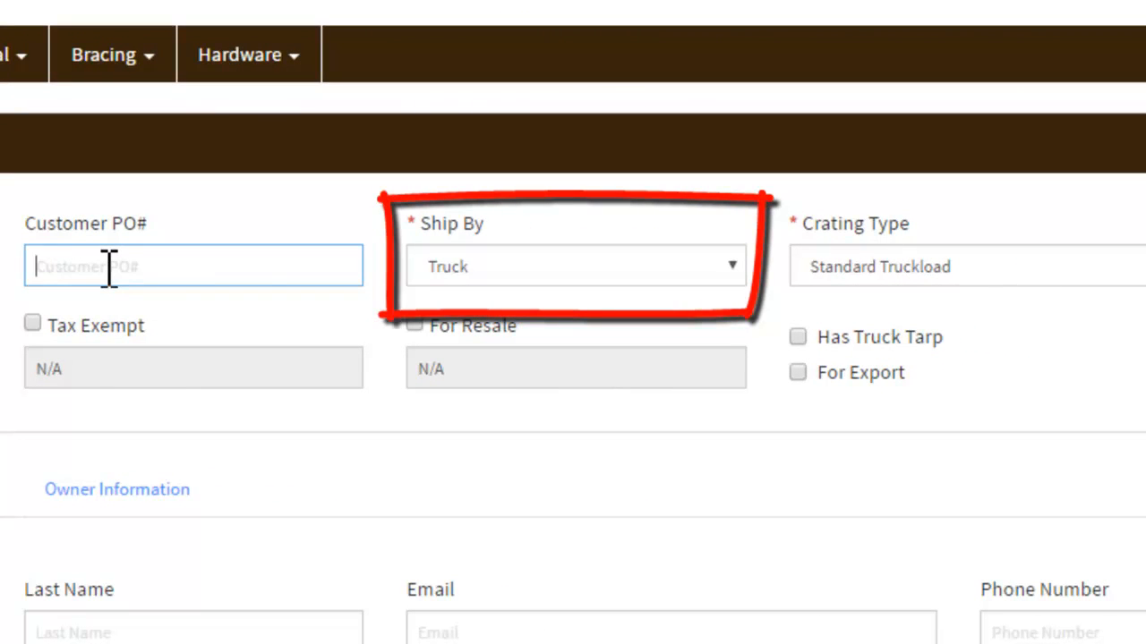
{"action": "left_click", "coordinate": [734, 267]}
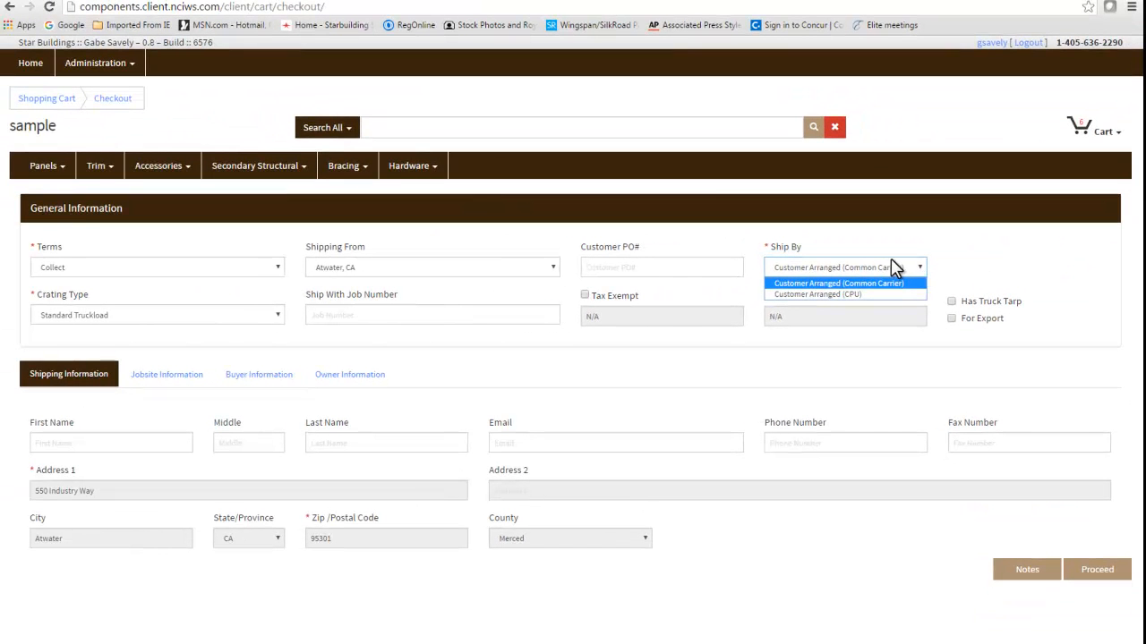
Set the terms to Prepaid and Added and shipping to Truck, with Standard Truckload as the crating type.
{"action": "left_click", "coordinate": [277, 267]}
{"action": "left_click", "coordinate": [232, 280]}
{"action": "left_click", "coordinate": [646, 266]}
{"action": "left_click", "coordinate": [629, 282]}
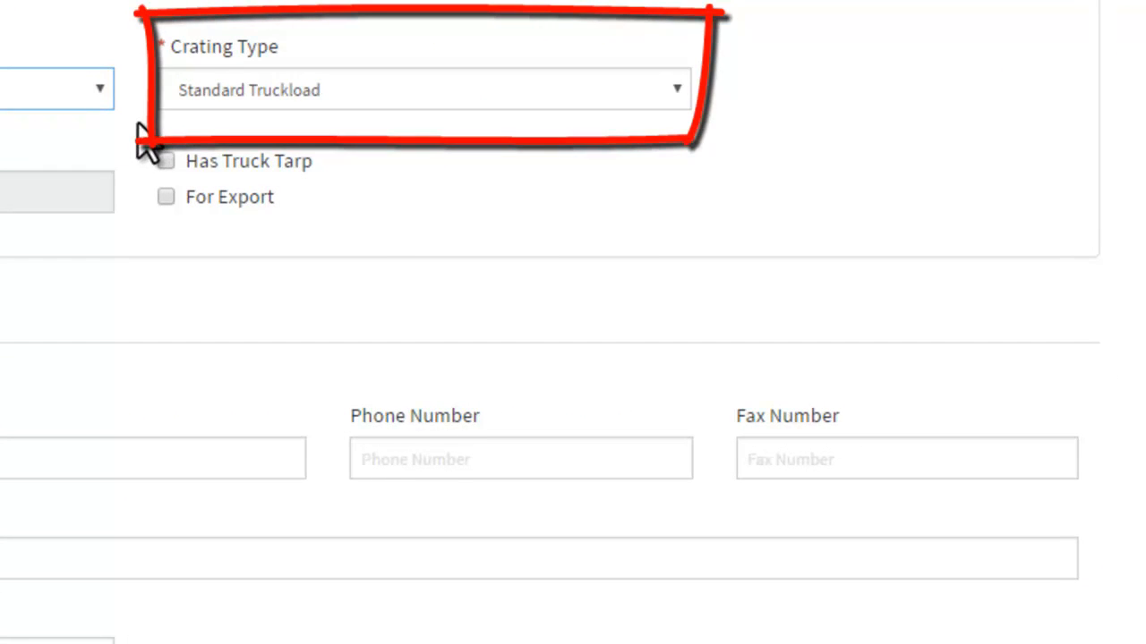
{"action": "left_click", "coordinate": [685, 99]}
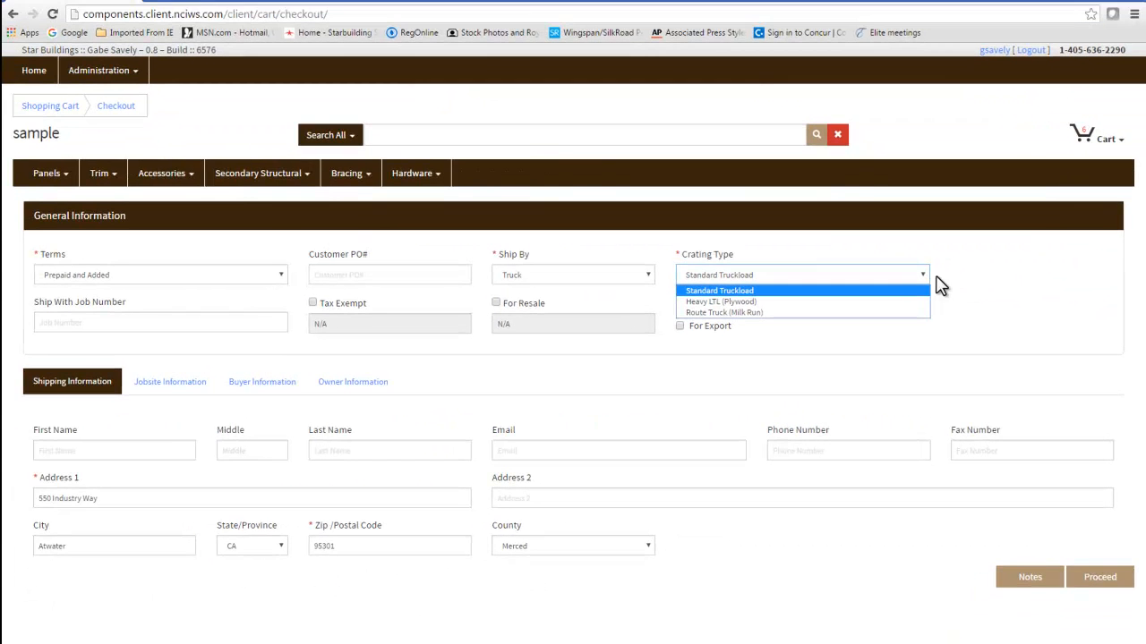
{"action": "left_click", "coordinate": [709, 91]}
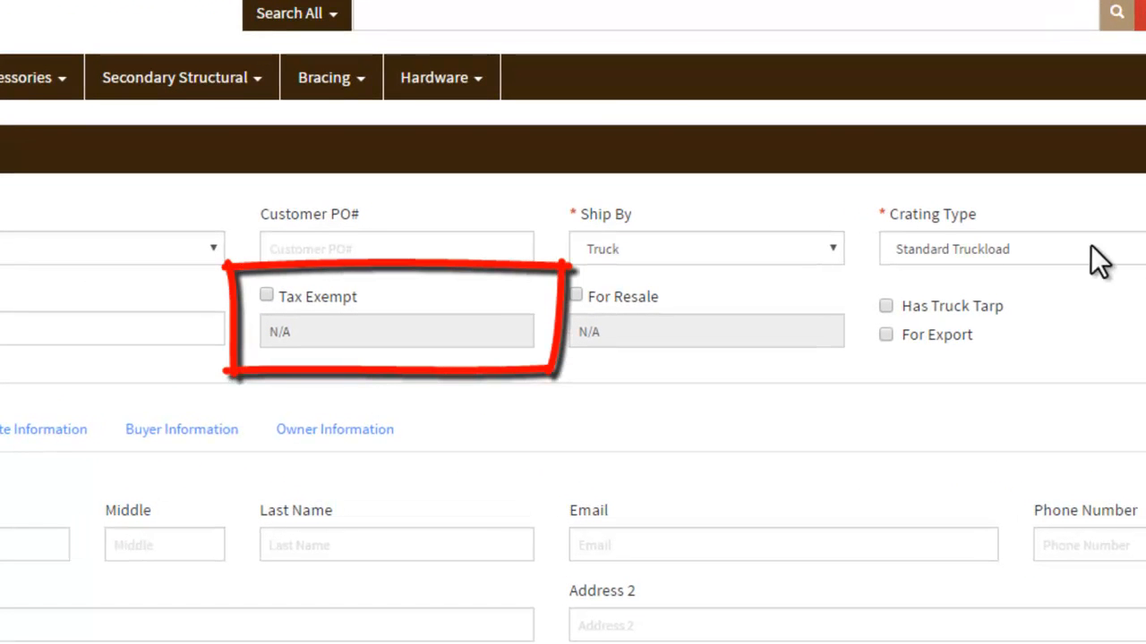
{"action": "left_click", "coordinate": [267, 295]}
{"action": "left_click", "coordinate": [292, 329]}
{"action": "type", "text": "12345"}
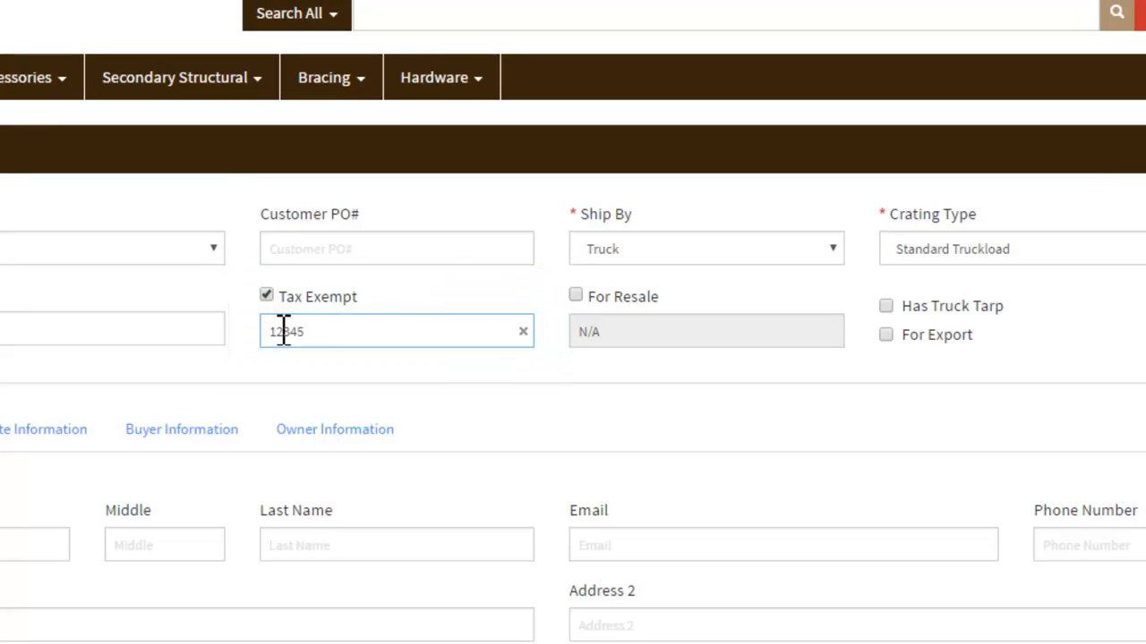
{"action": "left_click", "coordinate": [267, 295]}
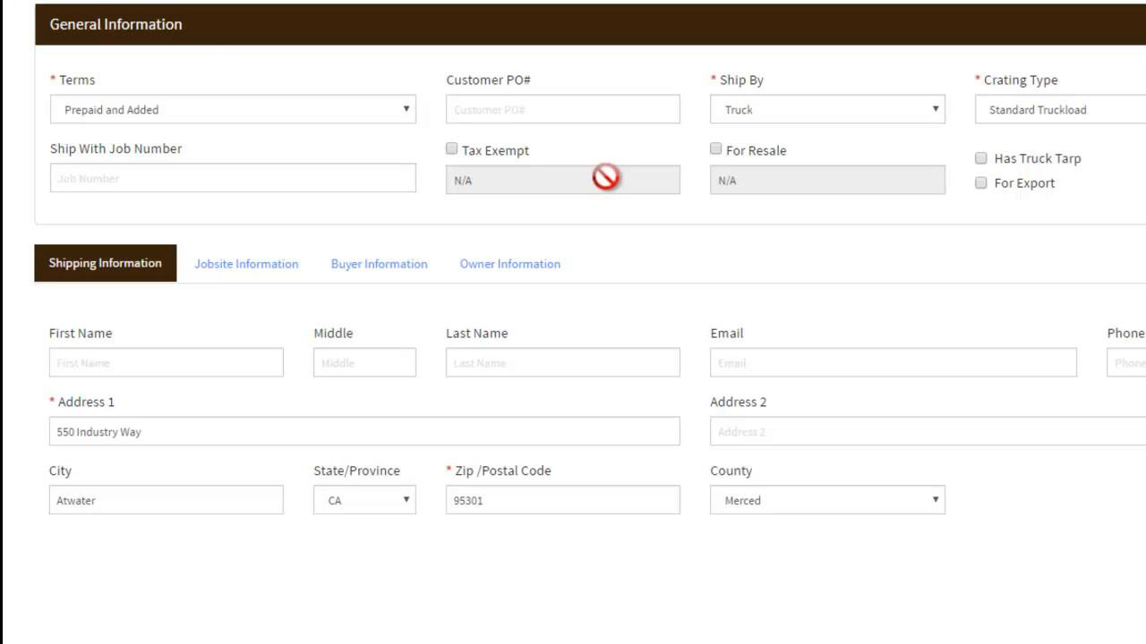
Complete the shipping contact and address details and submit the checkout with the security code from the picture.
{"action": "left_click", "coordinate": [280, 248]}
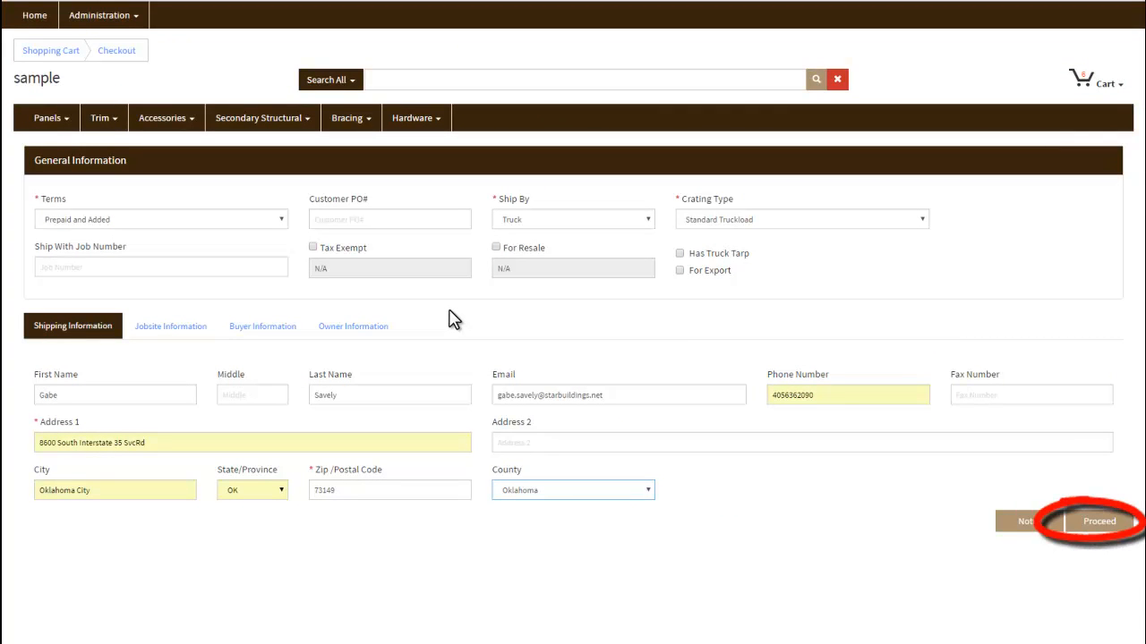
{"action": "left_click", "coordinate": [1103, 526]}
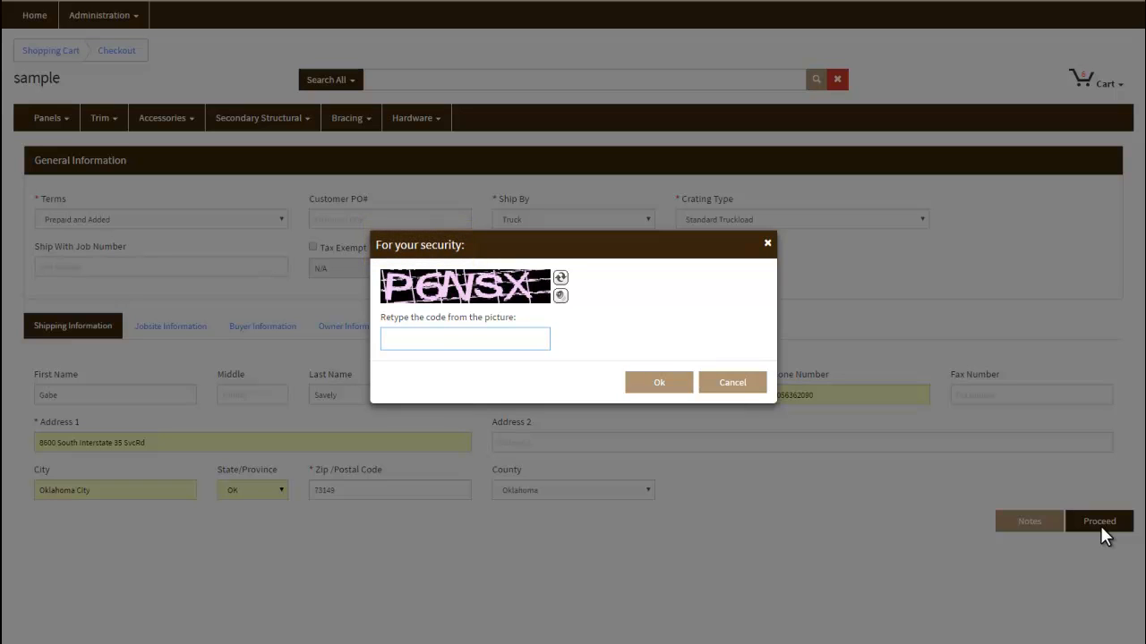
{"action": "type", "text": "P6NSX"}
{"action": "left_click", "coordinate": [661, 384]}
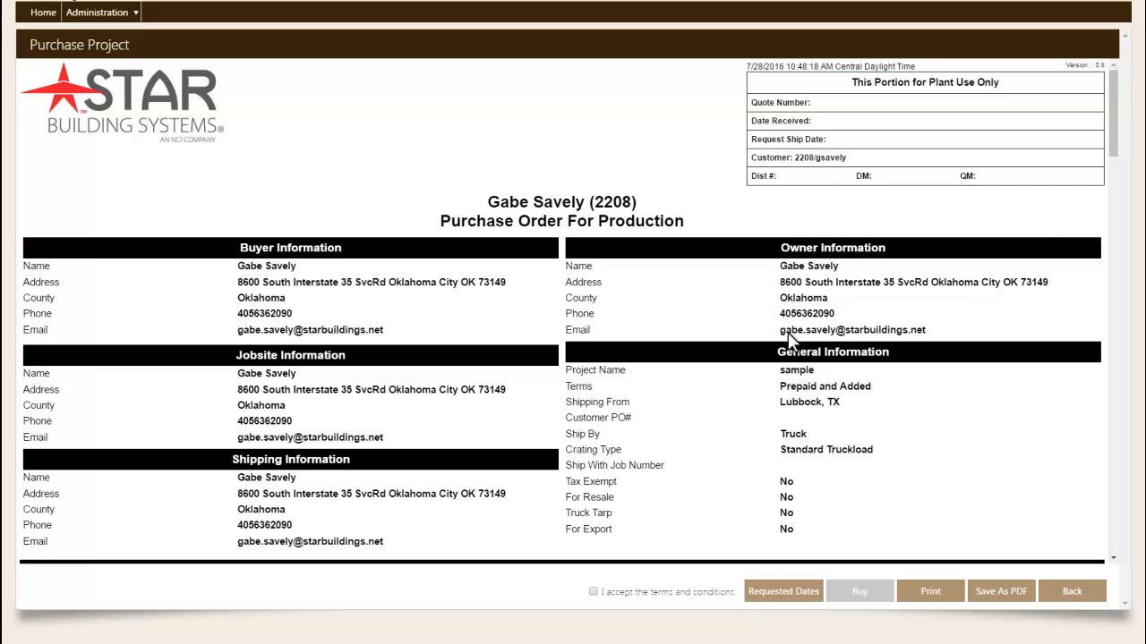
Review the purchase order including its pricing summary and accept the terms and conditions.
{"action": "left_click_drag", "start_coordinate": [1110, 143], "coordinate": [1110, 499]}
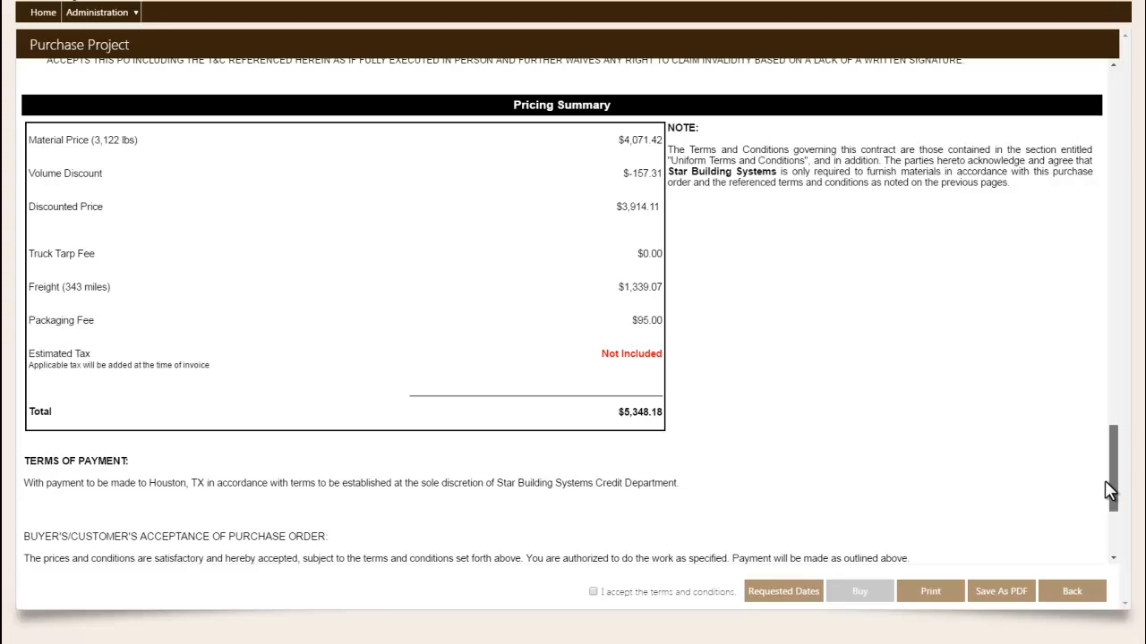
{"action": "left_click_drag", "start_coordinate": [1106, 480], "coordinate": [1111, 180]}
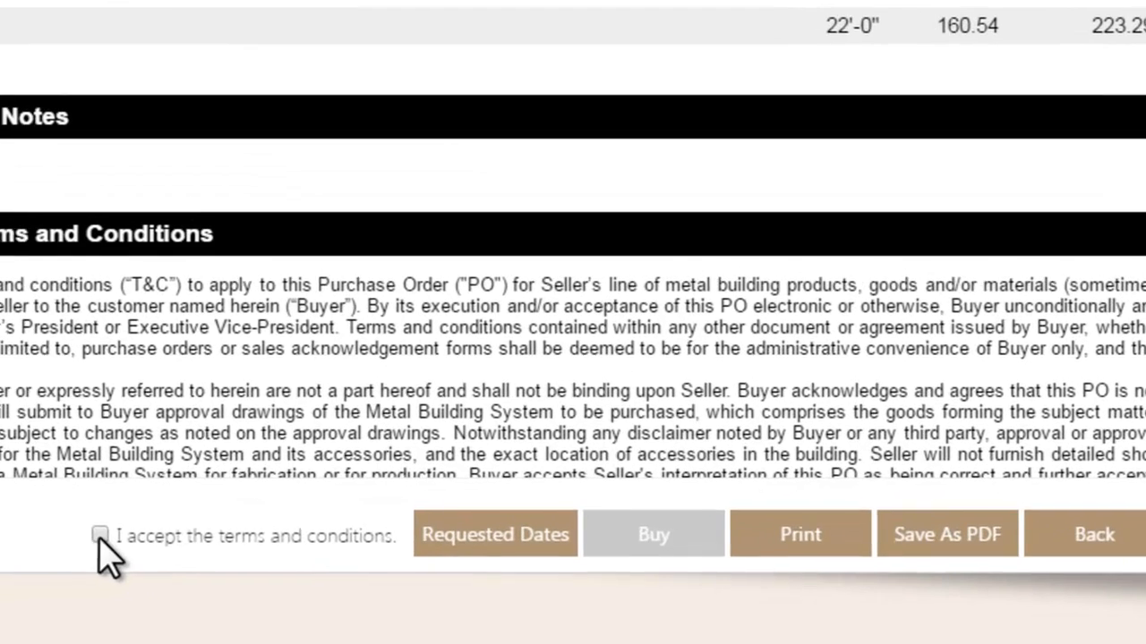
{"action": "left_click", "coordinate": [182, 552]}
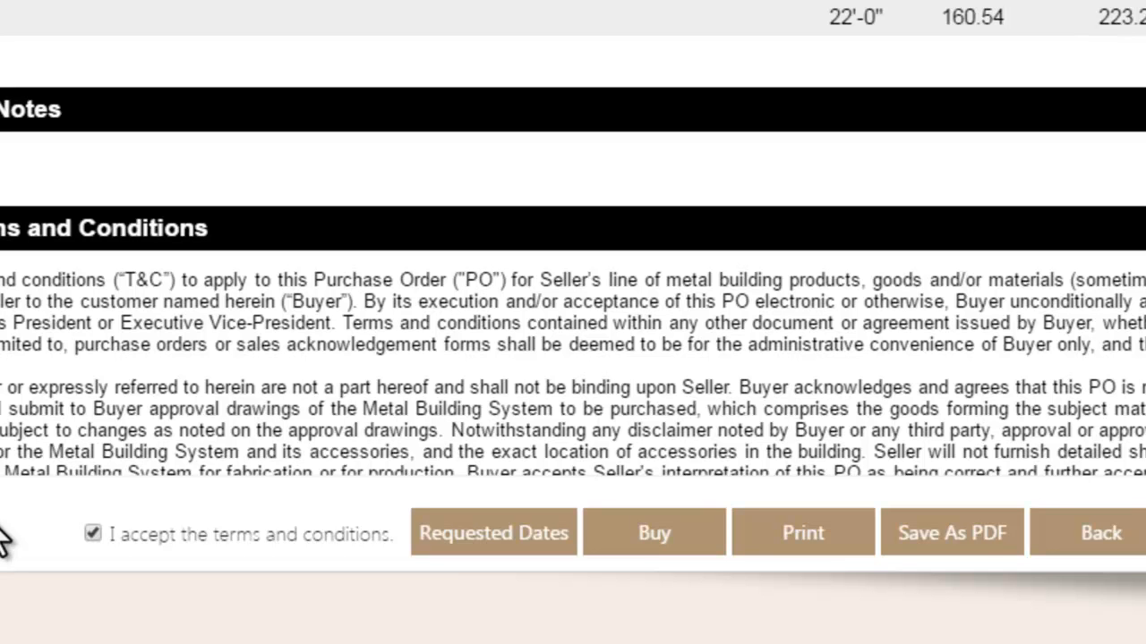
Set the requested ship date to 08/17/2016 and buy the project.
{"action": "left_click", "coordinate": [506, 537]}
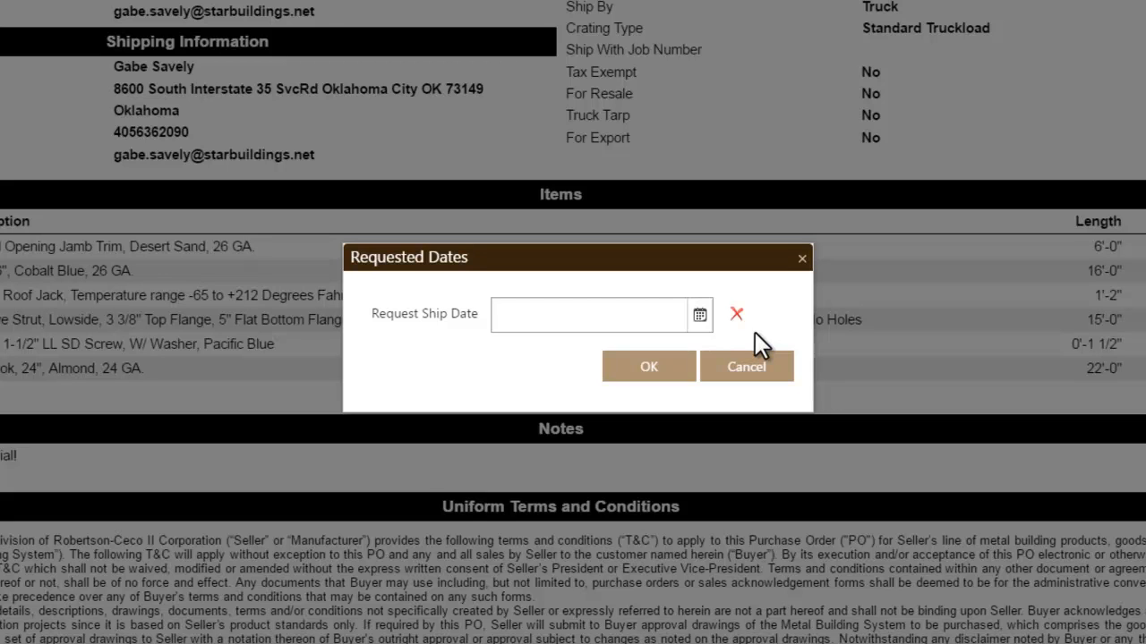
{"action": "left_click", "coordinate": [695, 320]}
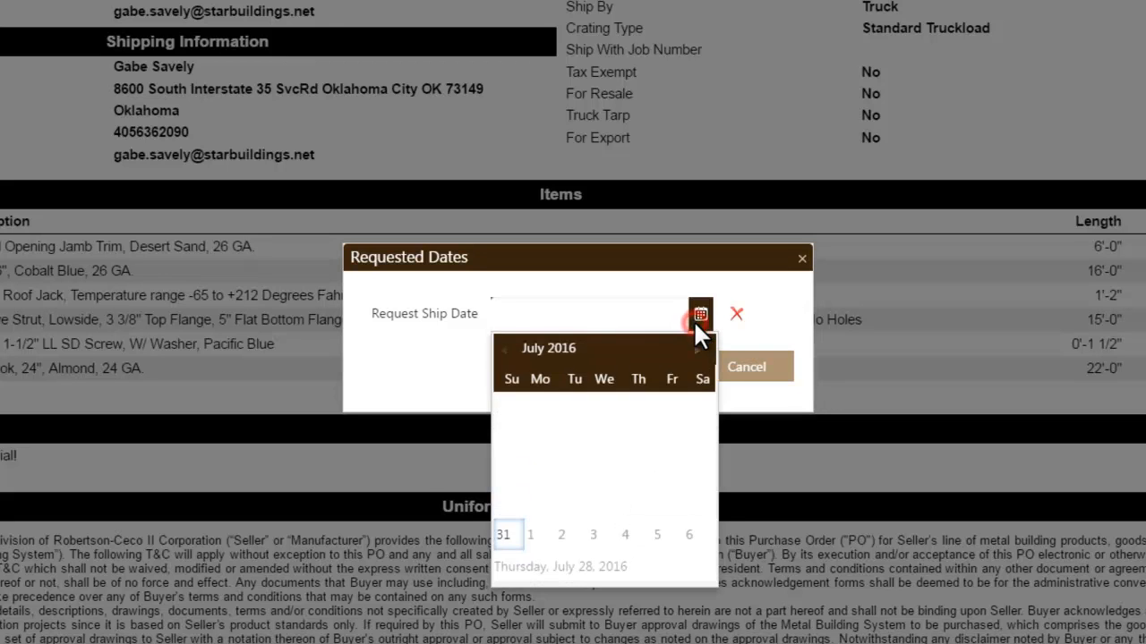
{"action": "left_click", "coordinate": [696, 350]}
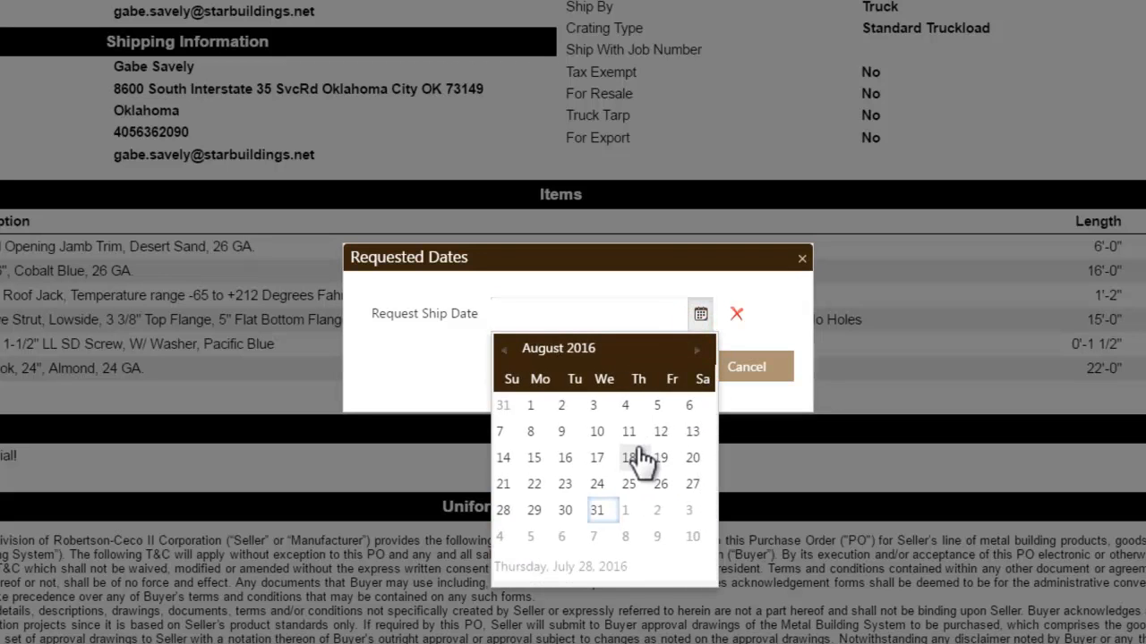
{"action": "left_click", "coordinate": [599, 456]}
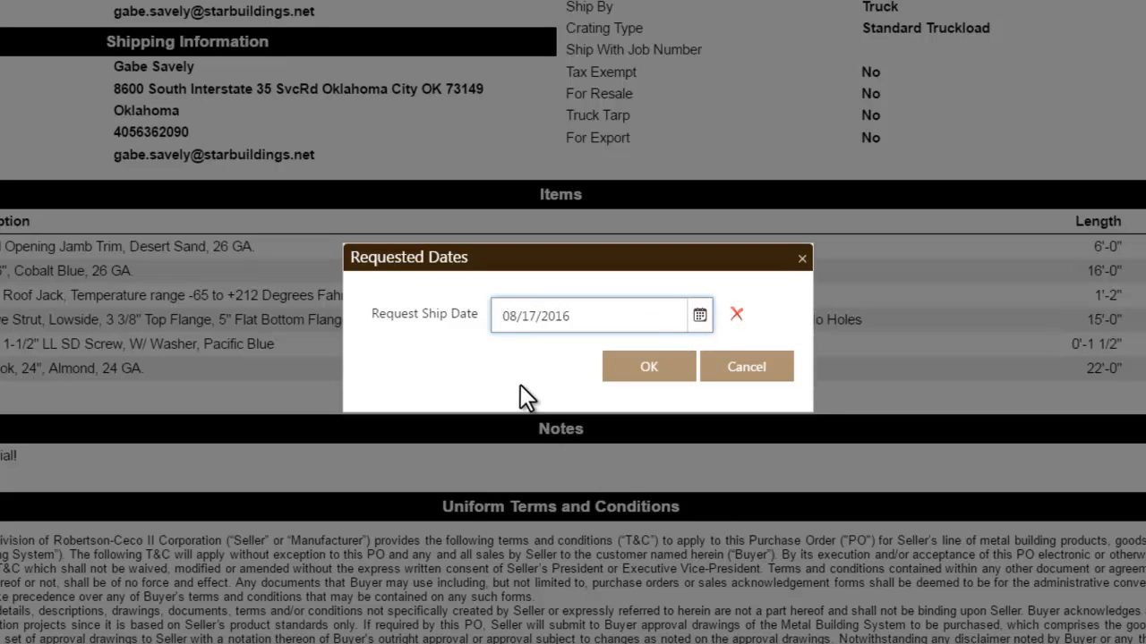
{"action": "left_click", "coordinate": [706, 316]}
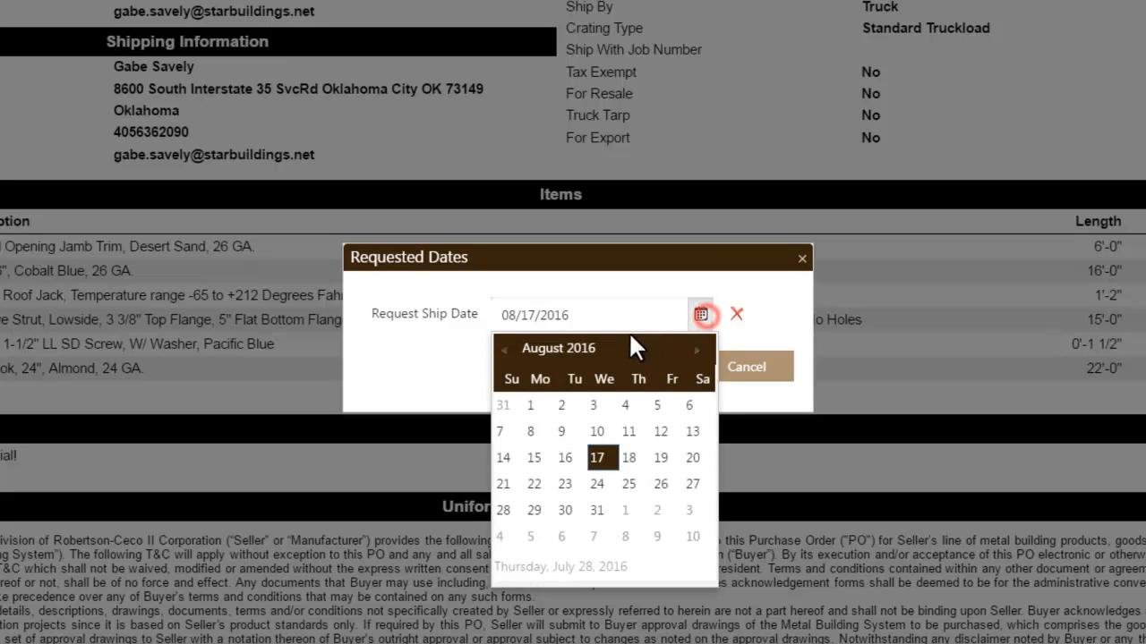
{"action": "left_click", "coordinate": [502, 348]}
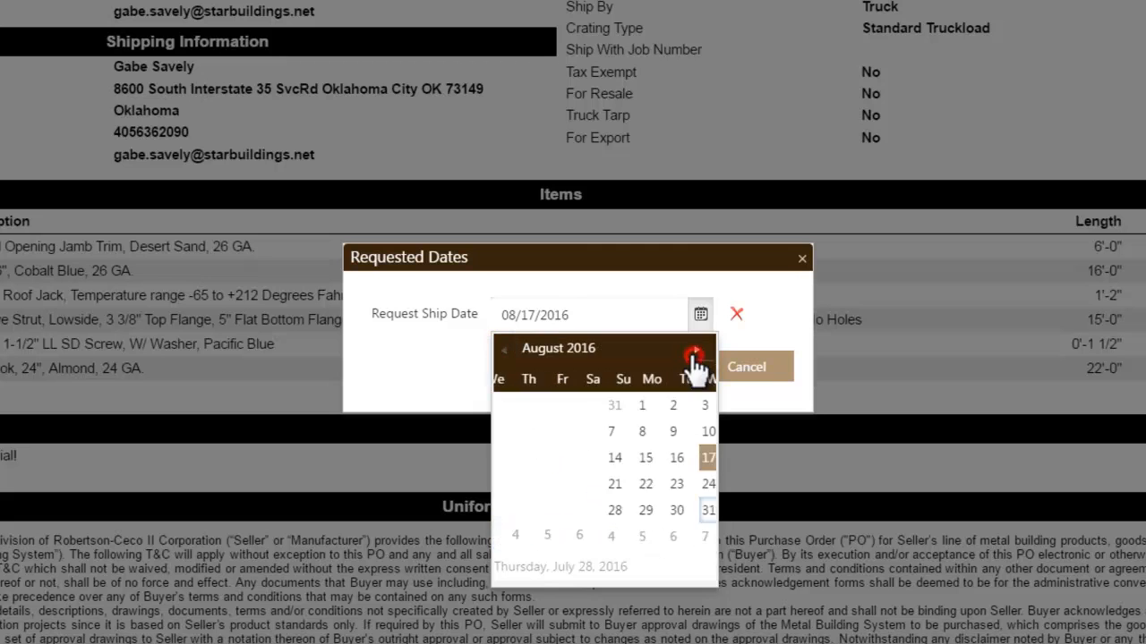
{"action": "left_click", "coordinate": [599, 458]}
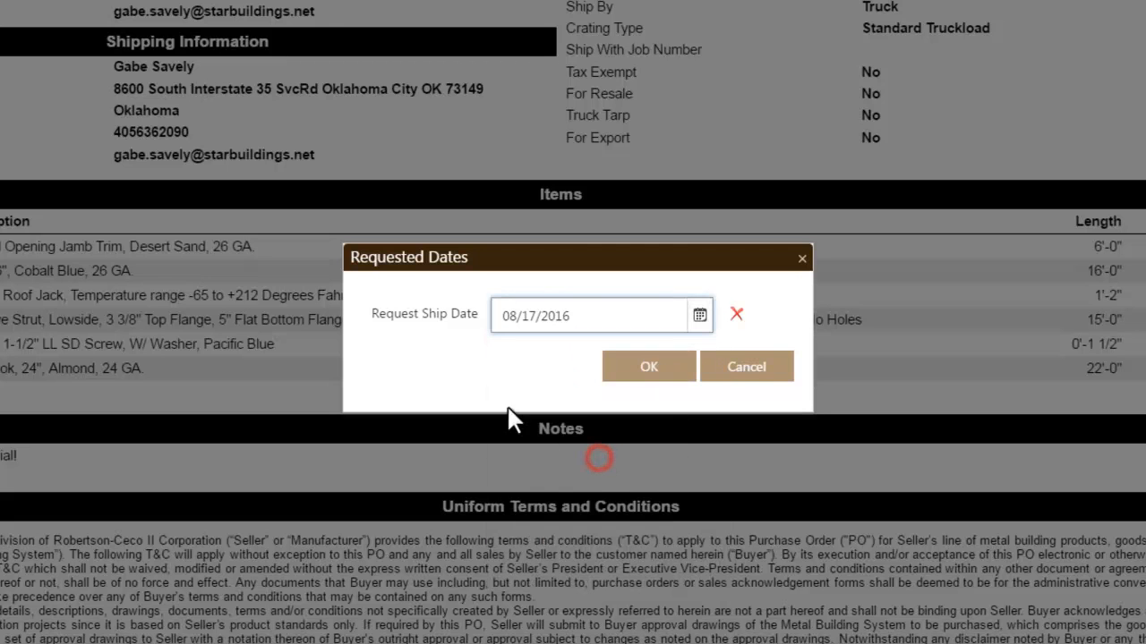
{"action": "left_click", "coordinate": [636, 367]}
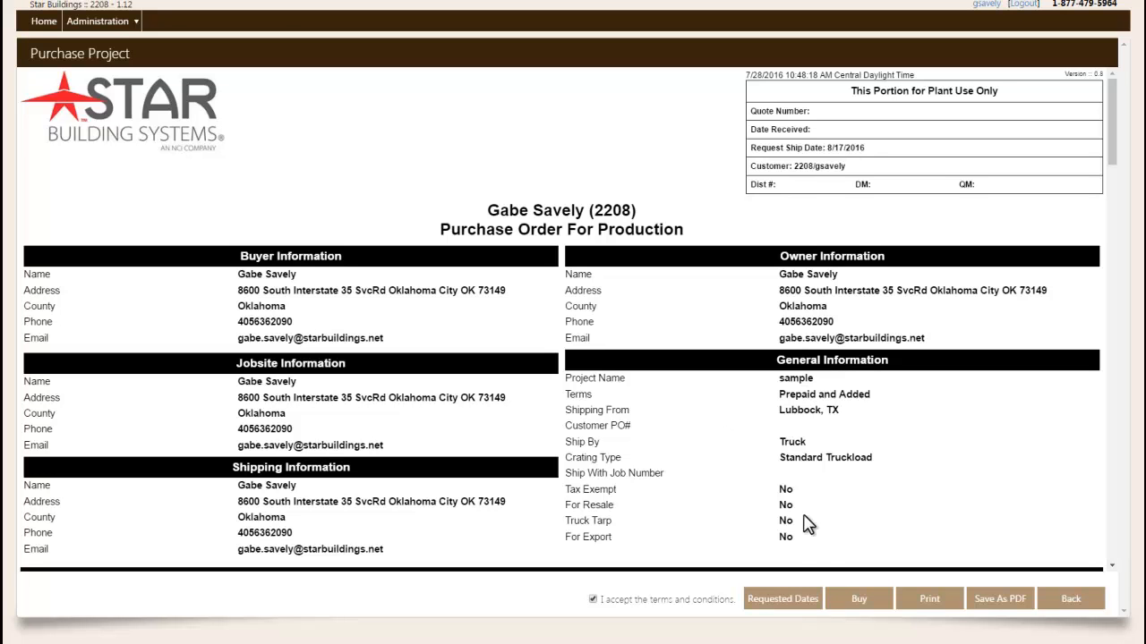
{"action": "left_click", "coordinate": [861, 601]}
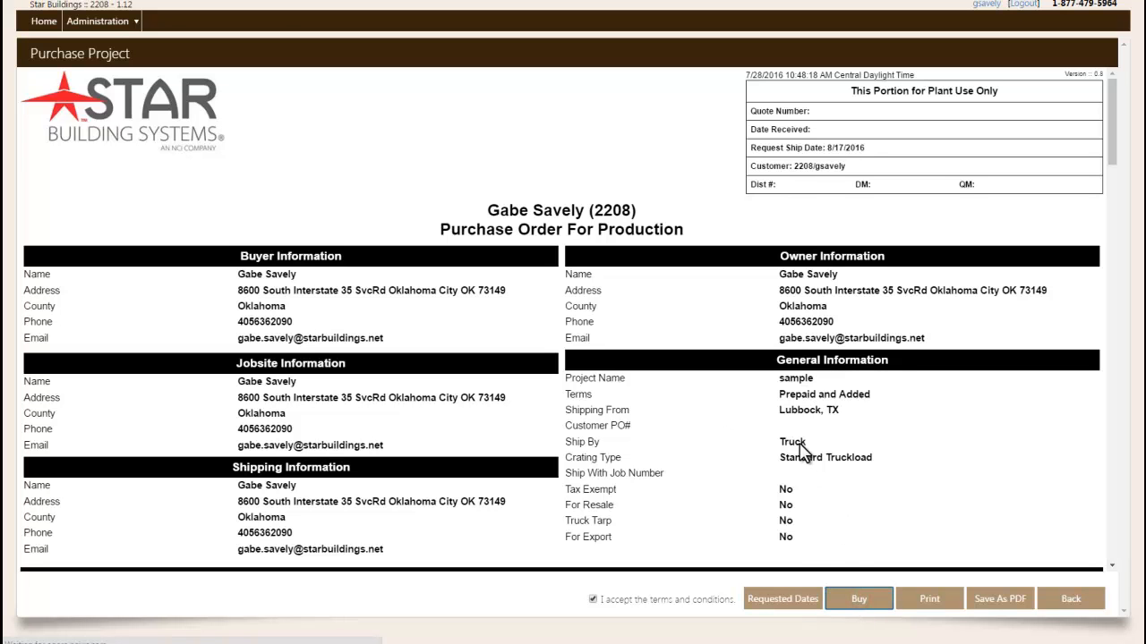